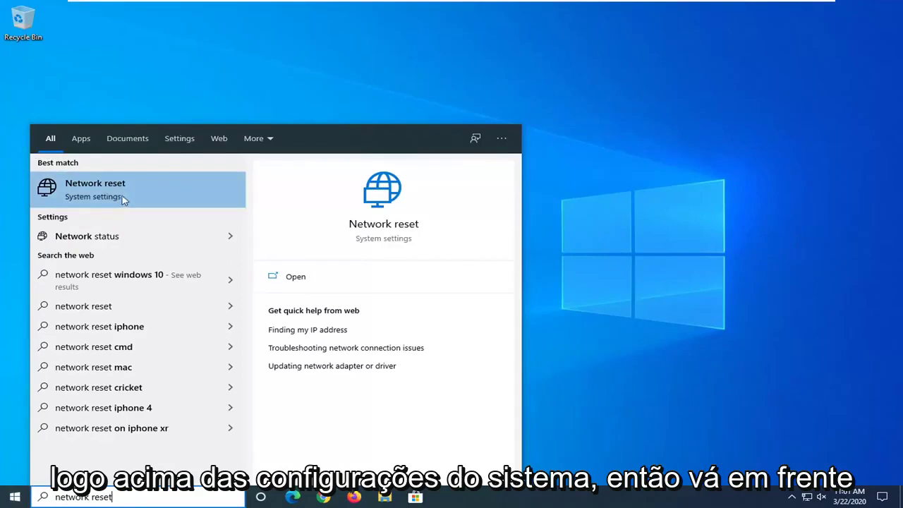
Open the Network reset settings page, reset all network settings, confirm the reset, and close the sign-out notice and Settings
click(121, 198)
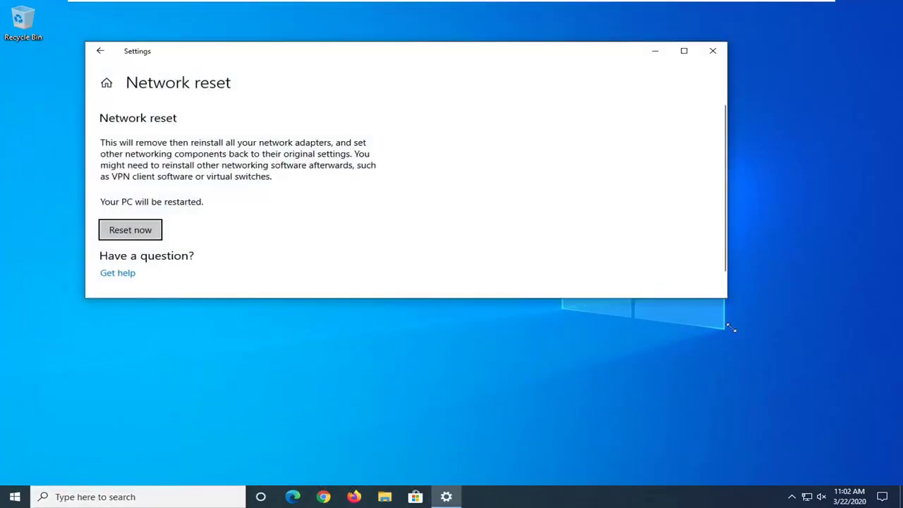
drag(731, 328, 731, 442)
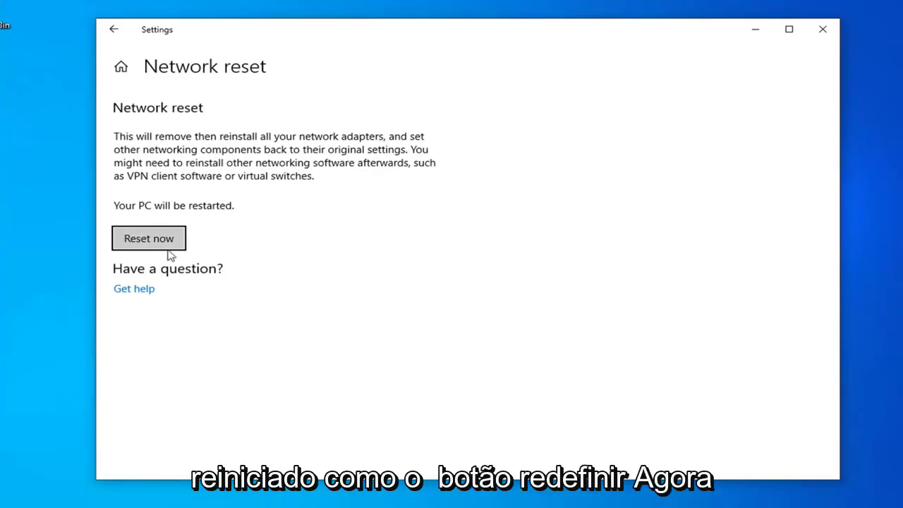
click(150, 240)
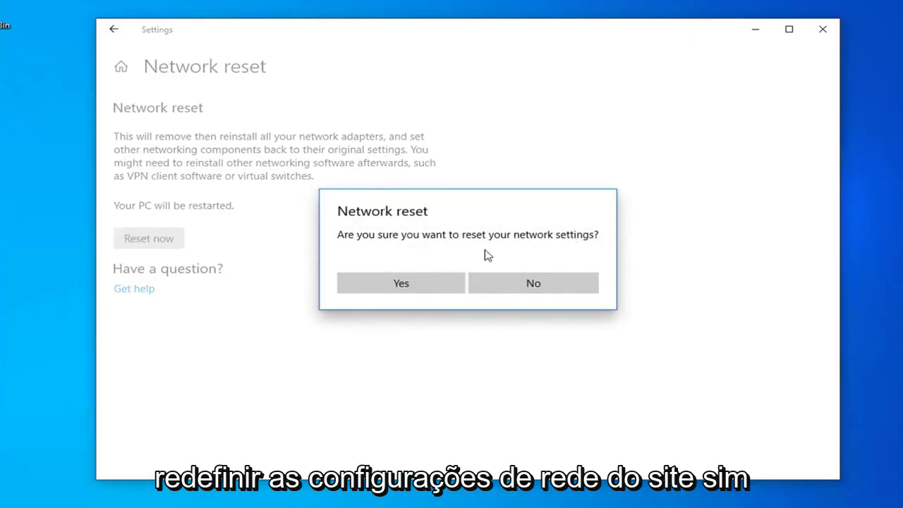
click(414, 290)
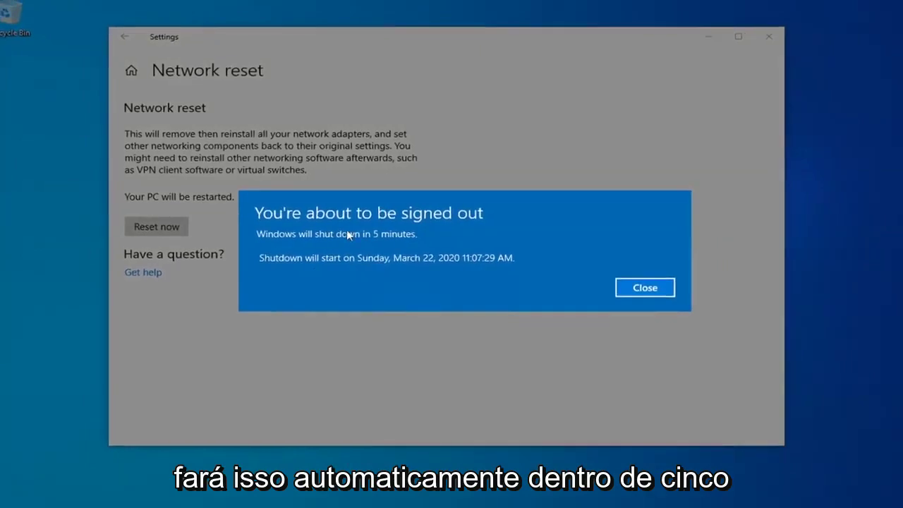
click(652, 287)
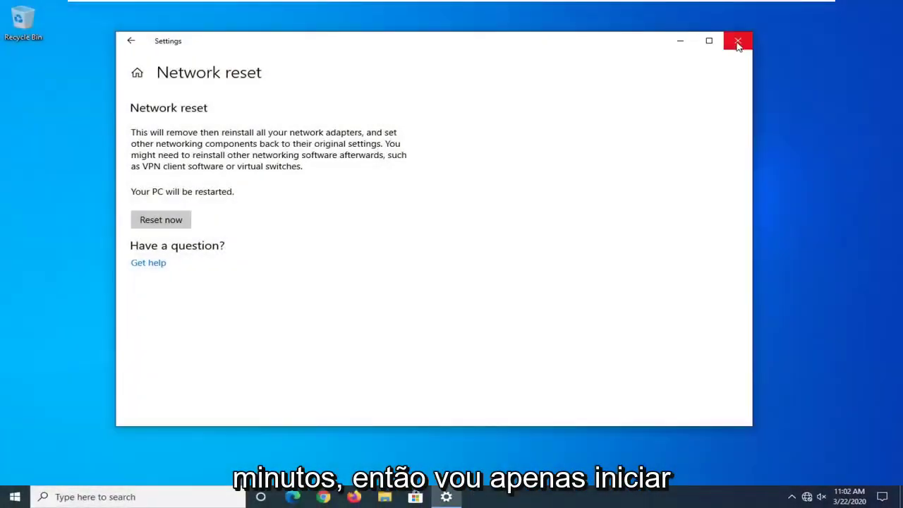
click(738, 41)
Restart the computer and dismiss the network discovery prompt once the desktop is back
click(14, 497)
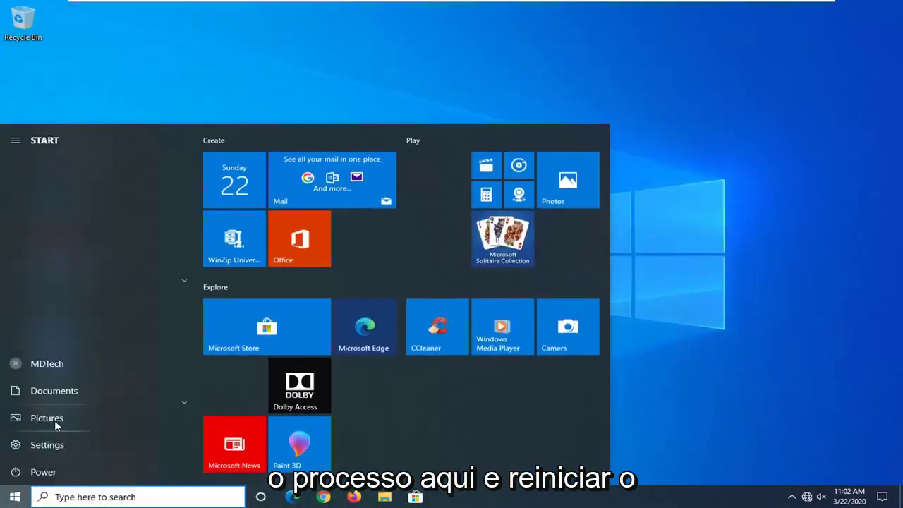
click(15, 472)
click(12, 474)
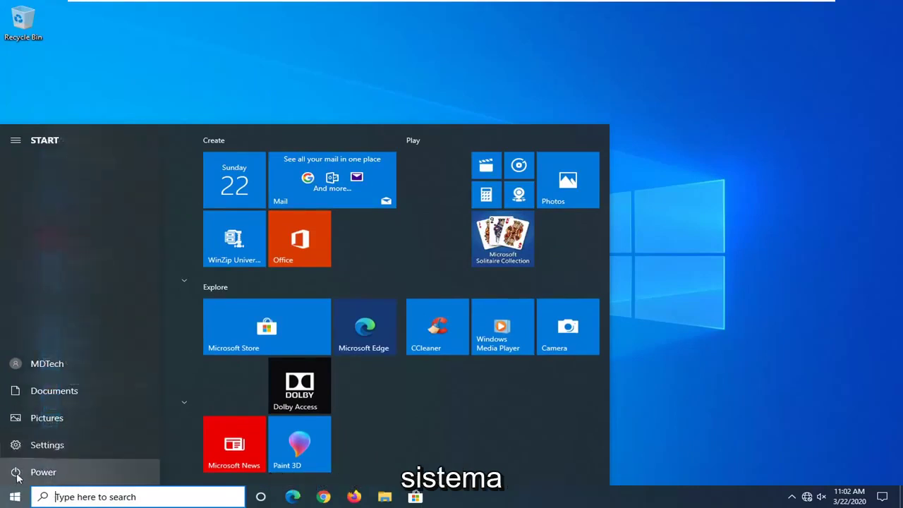
click(43, 472)
click(47, 444)
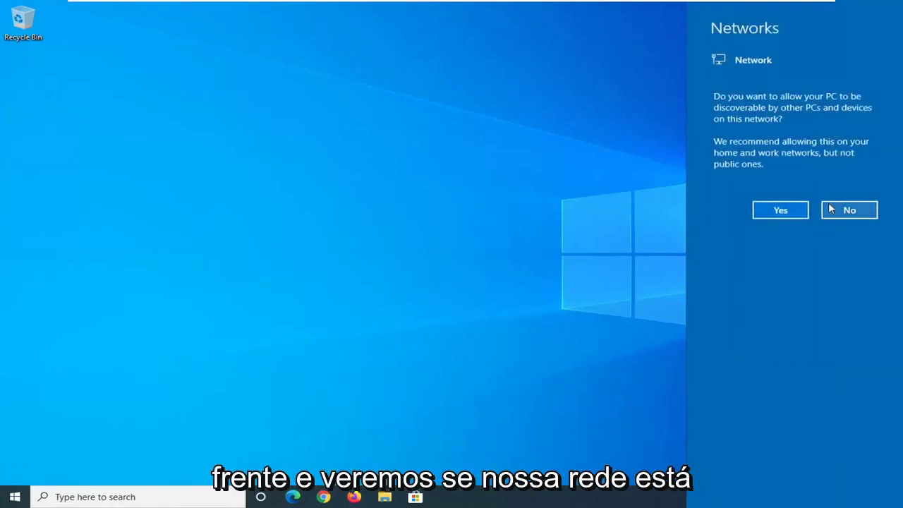
click(682, 339)
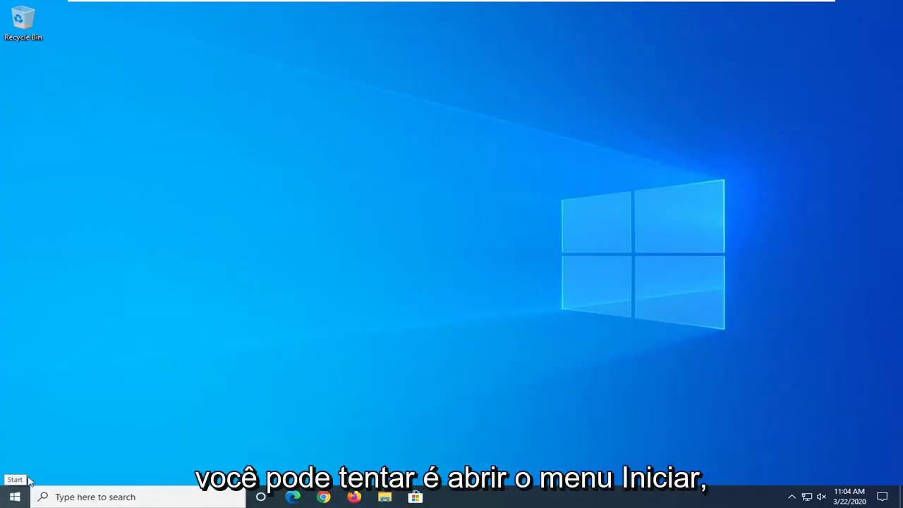
Search for cmd and open Command Prompt as administrator, allowing it to make changes to the device
click(13, 499)
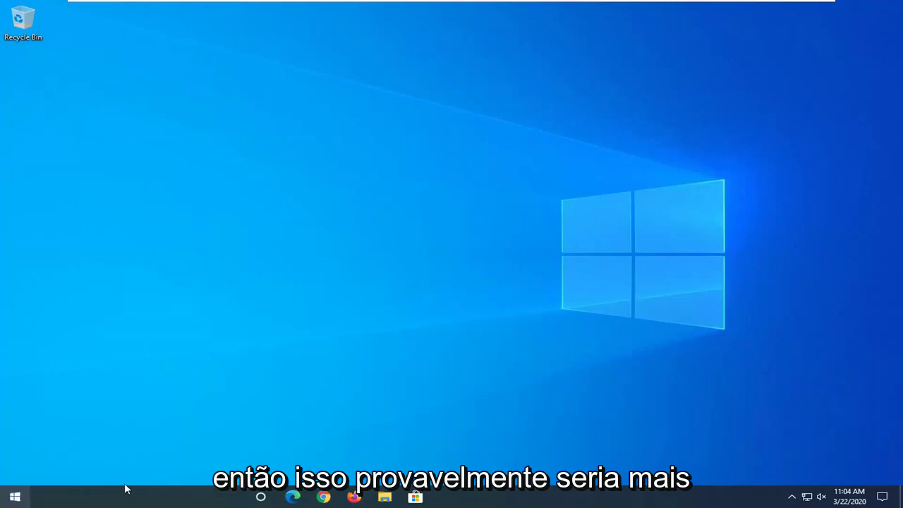
text(cmd)
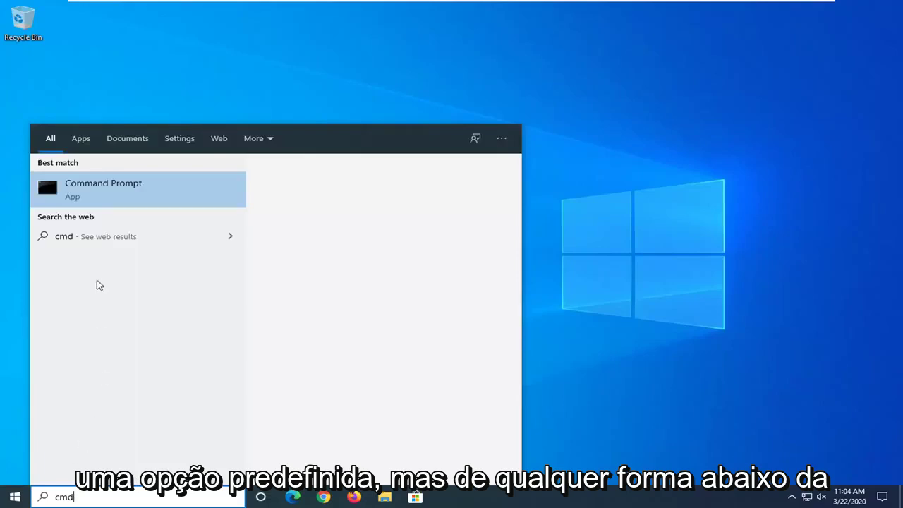
right_click(97, 195)
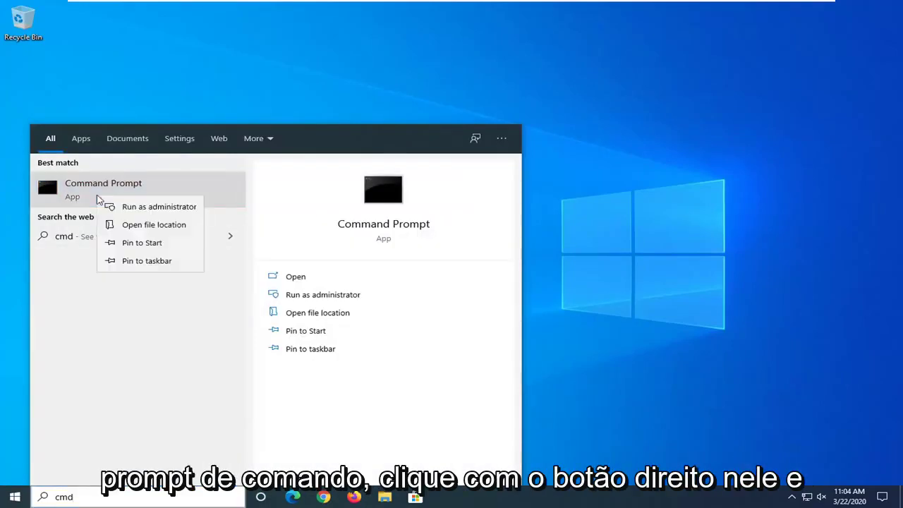
click(132, 207)
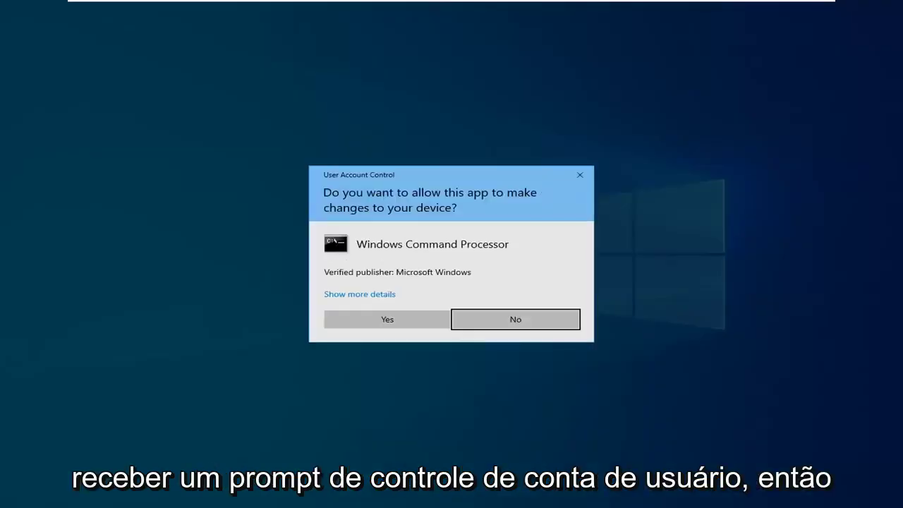
click(400, 319)
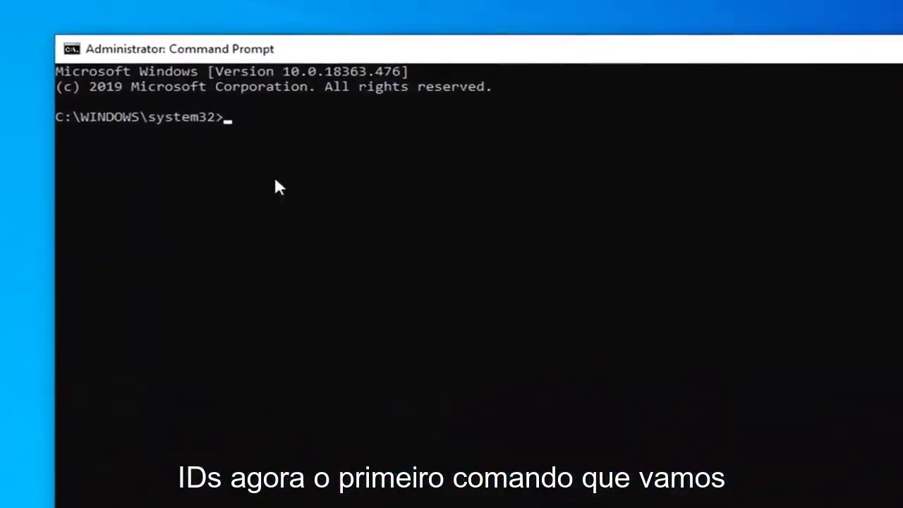
Reset the Winsock catalog by running "netsh winsock reset catalog" in the elevated prompt
text(netsh)
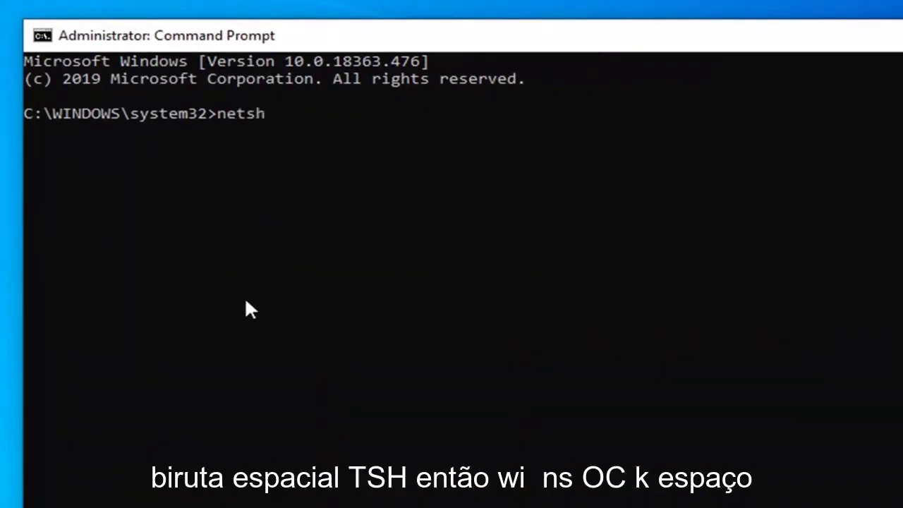
text( winsock)
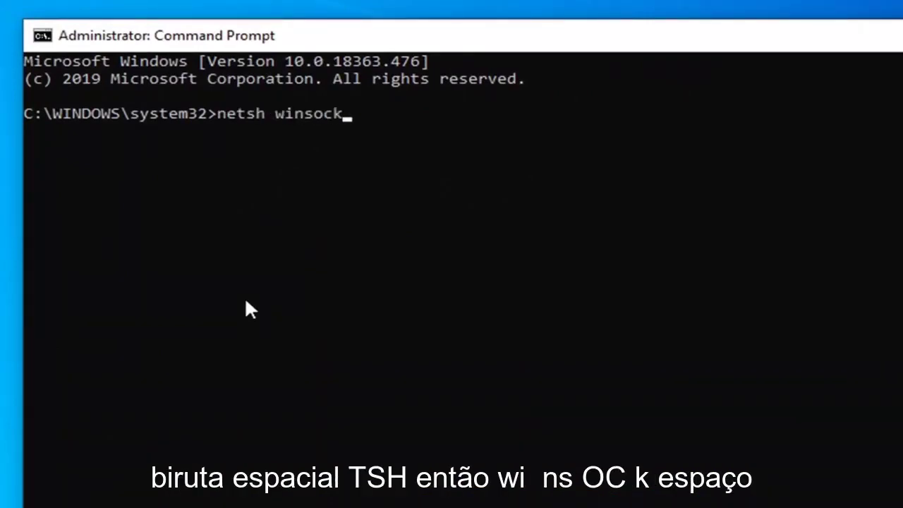
text( reset )
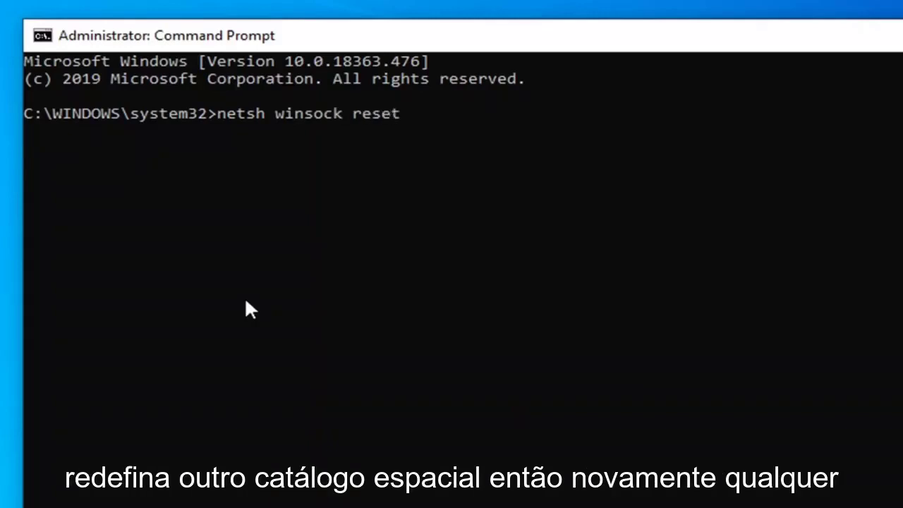
text(catalog)
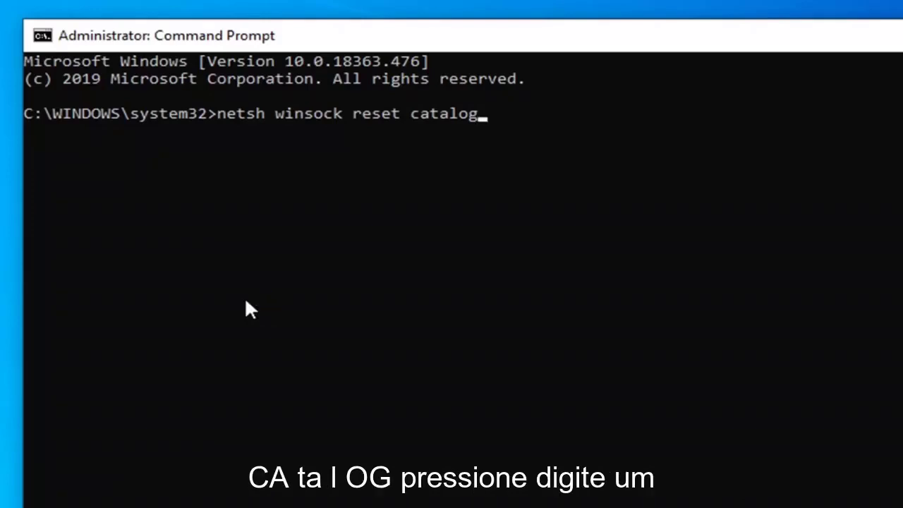
key(Return)
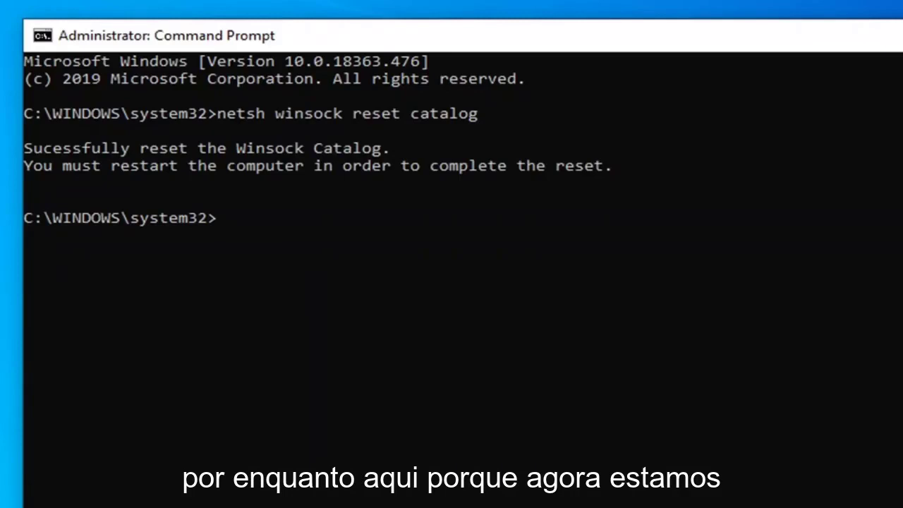
Reset the IPv4 stack by running "netsh int ipv4 reset reset.log", and close Command Prompt
text(ne)
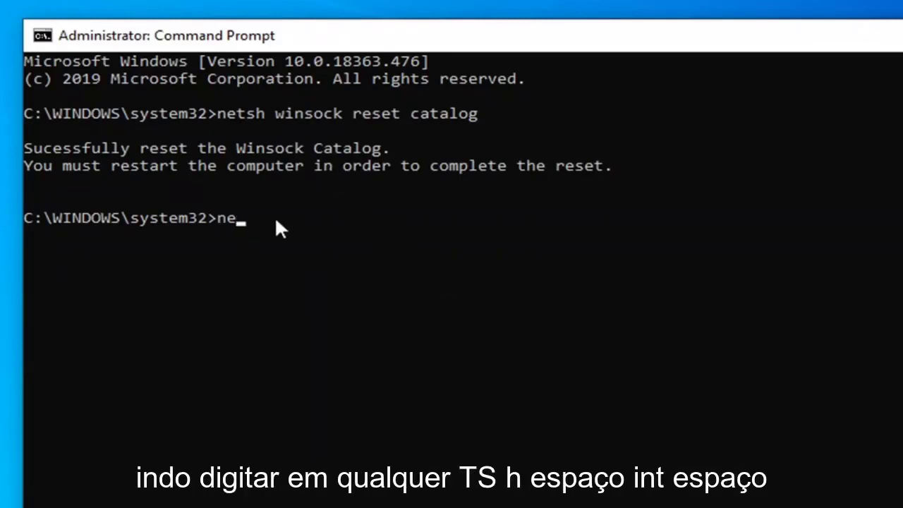
text(tsh int ip)
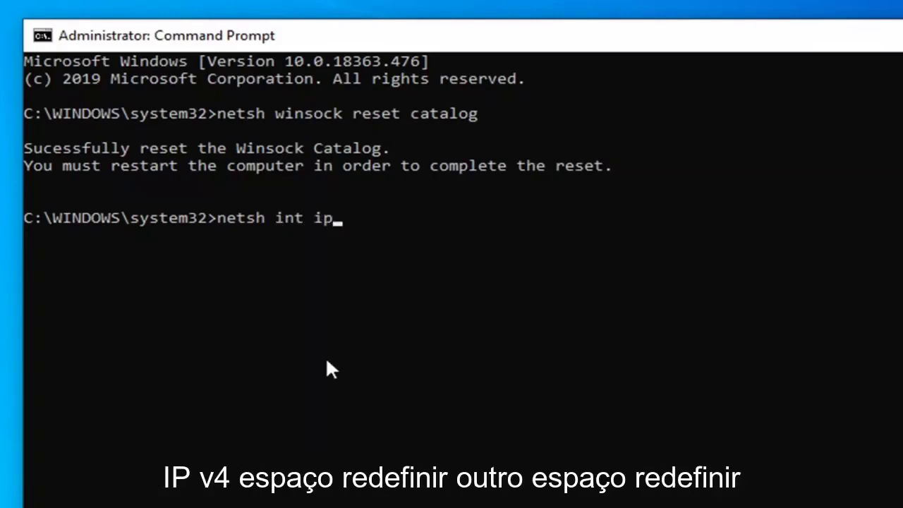
text(v4 reset)
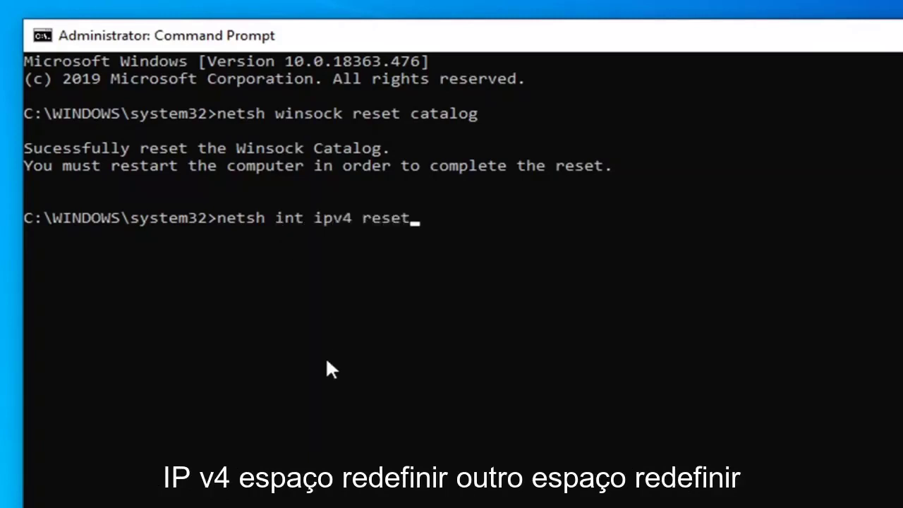
text( reset.log)
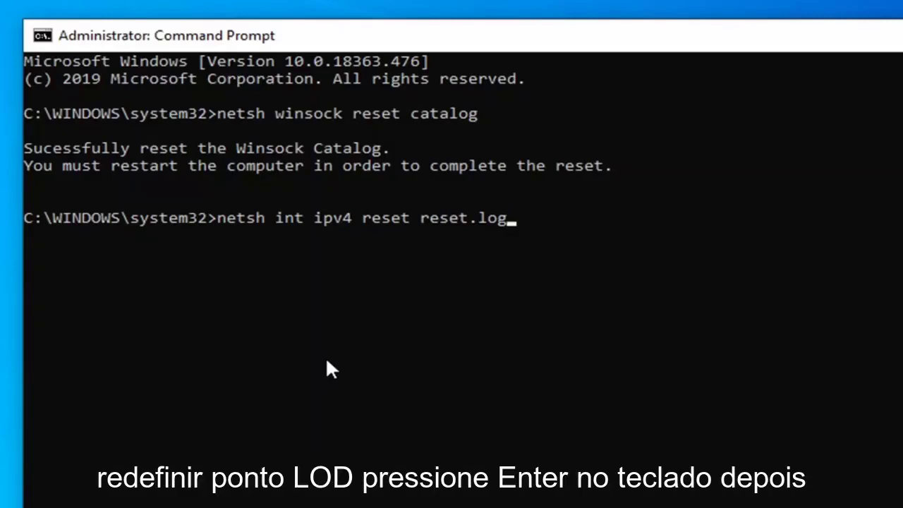
key(Return)
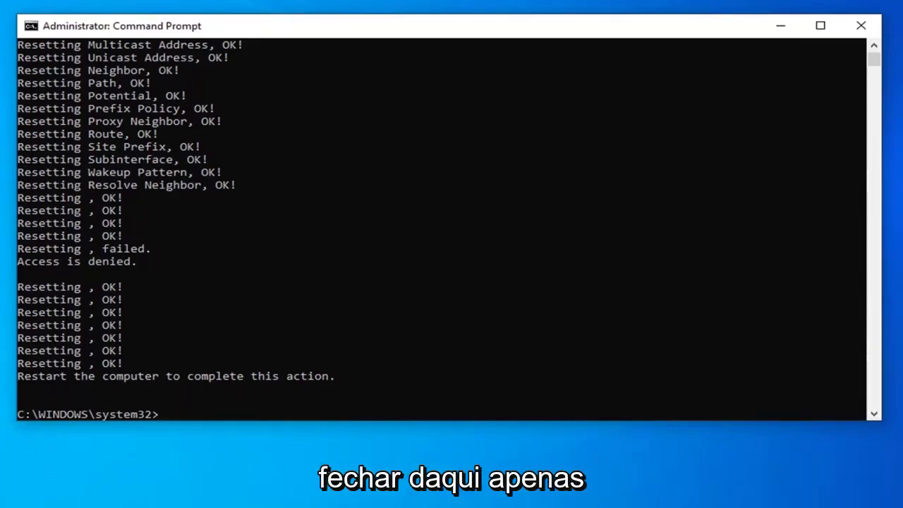
click(861, 28)
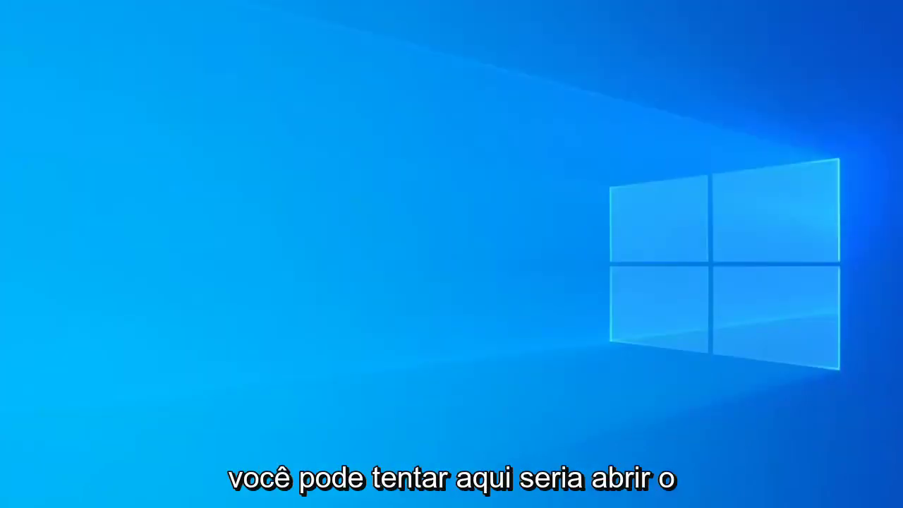
Search for device manager, open Device Manager, and move its window nearer the middle of the desktop
key(super)
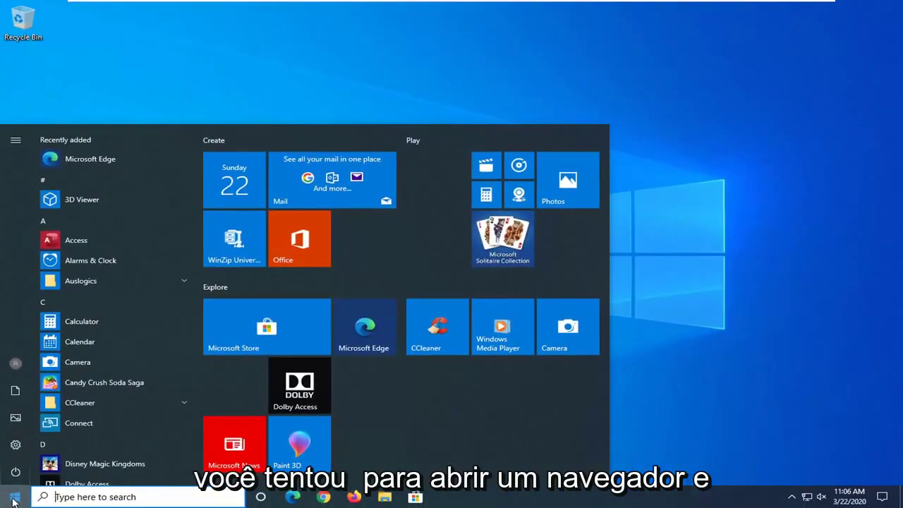
text(device mana)
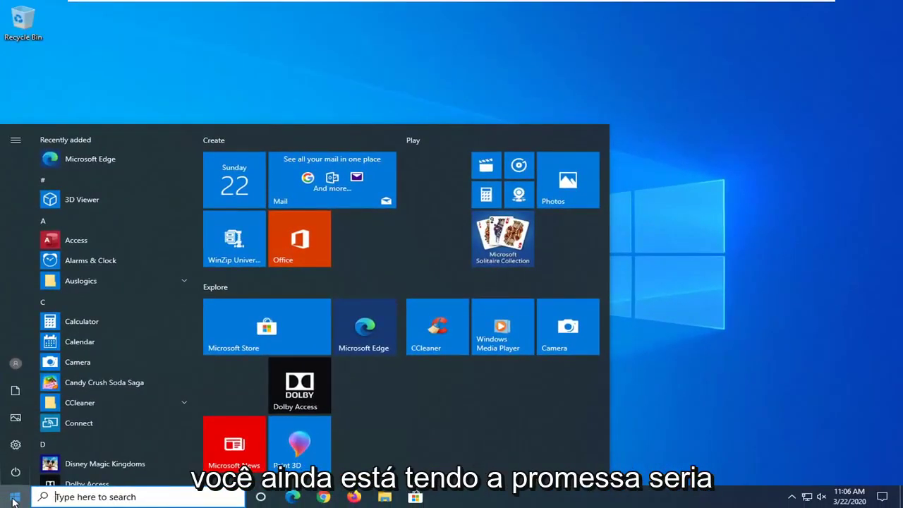
text(ger)
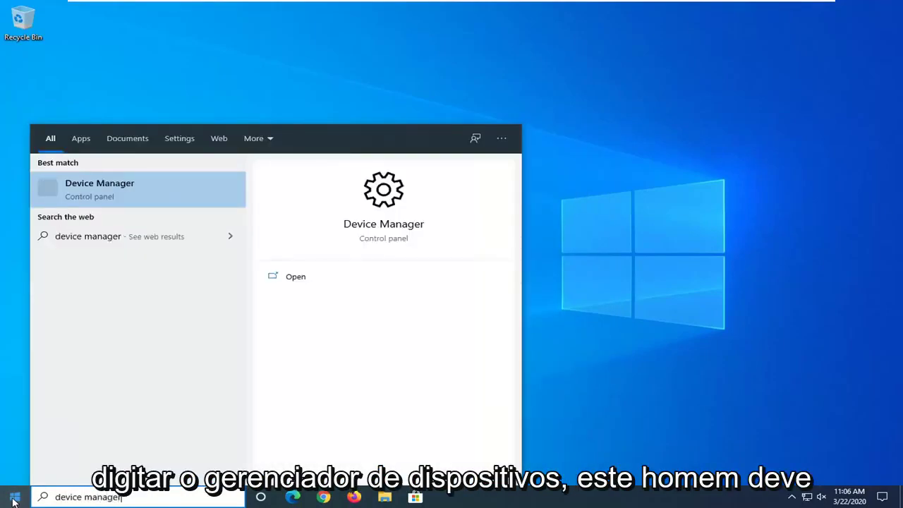
click(108, 195)
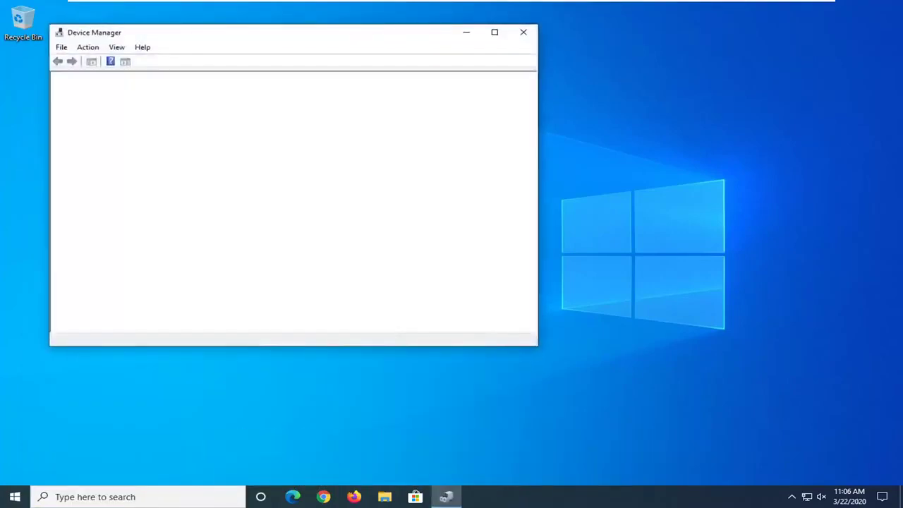
drag(345, 34, 455, 52)
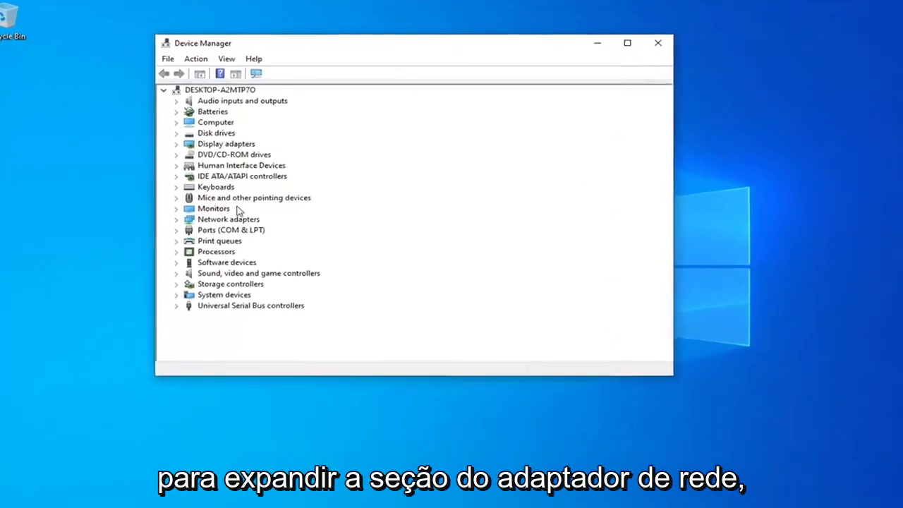
Uninstall the Intel(R) 82574L Gigabit Network Connection device under Network adapters, collapse that category, and close Device Manager
double_click(202, 251)
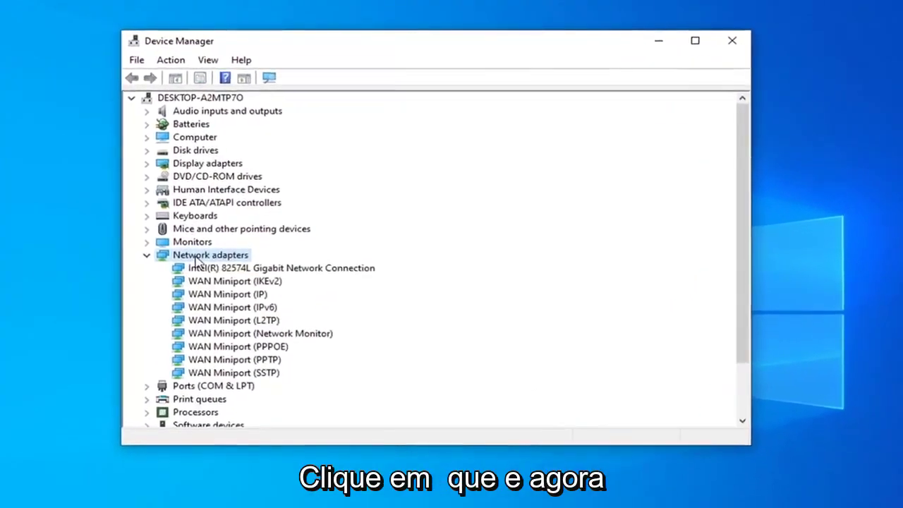
click(259, 265)
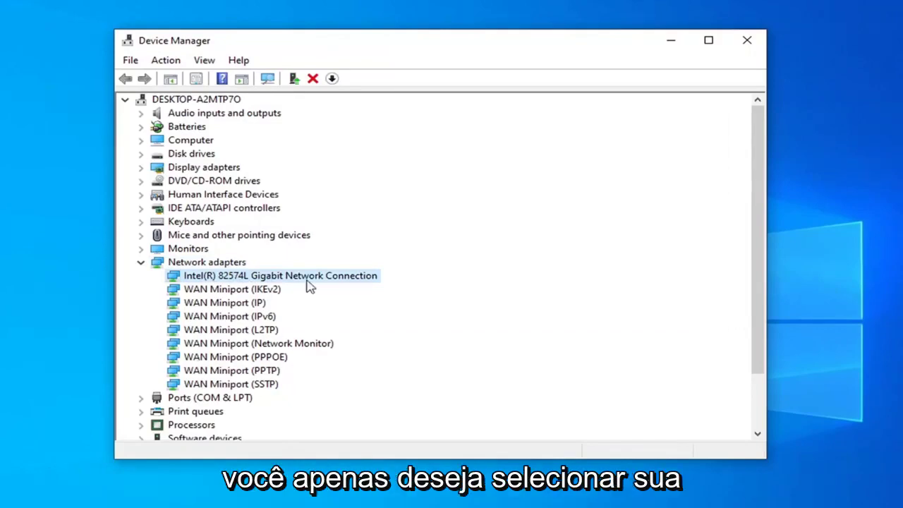
right_click(230, 280)
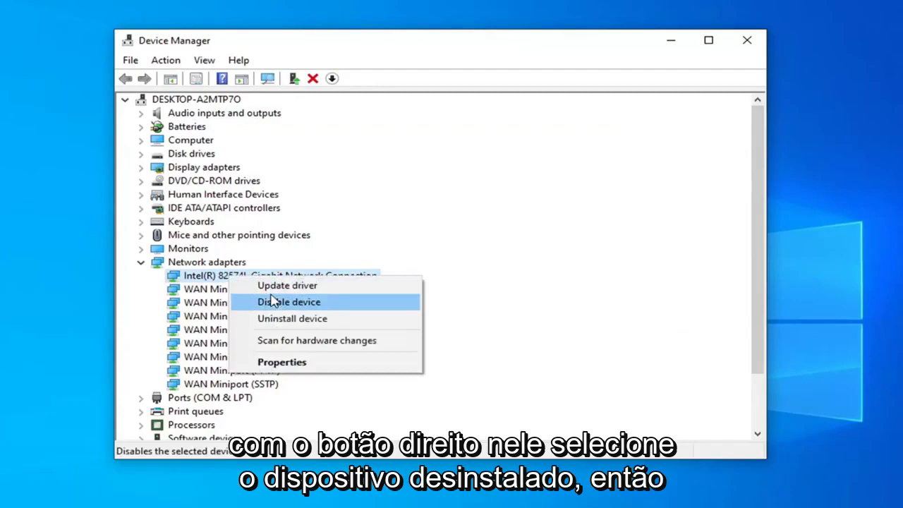
click(302, 319)
click(526, 374)
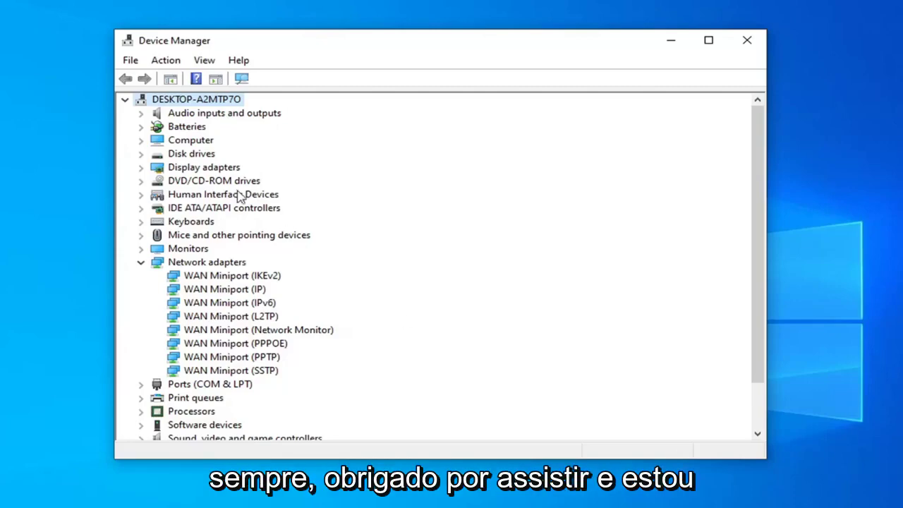
click(141, 263)
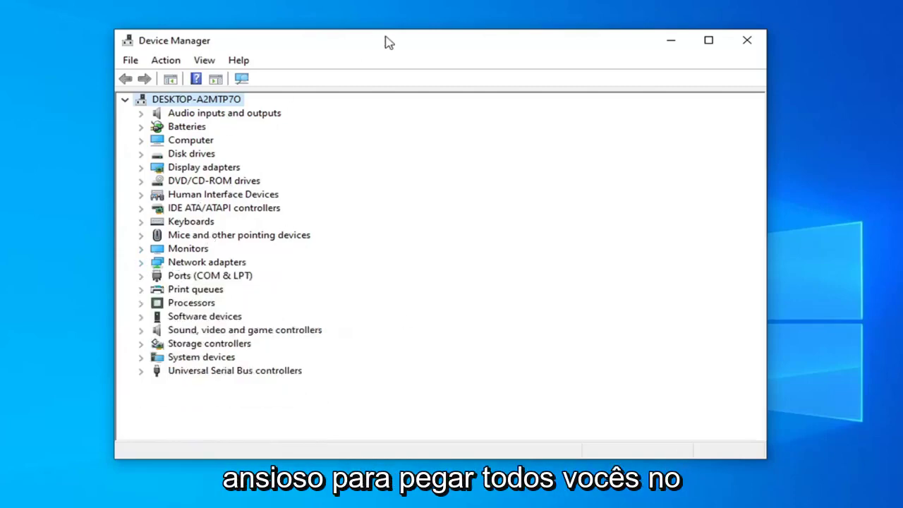
click(747, 41)
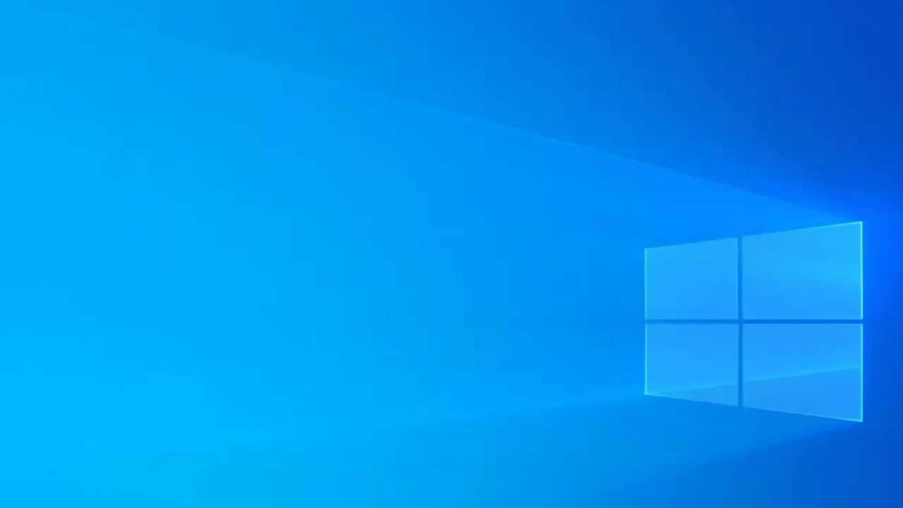